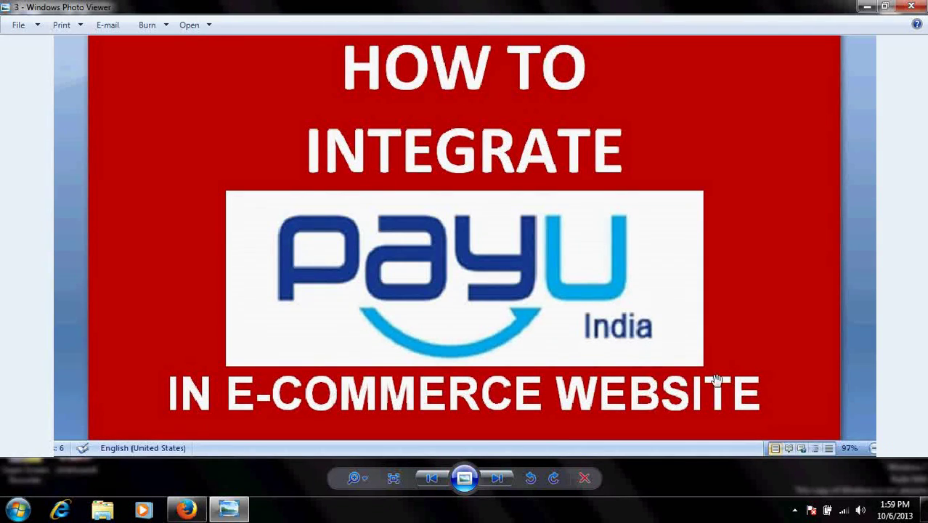
Minimize Windows Photo Viewer showing the PayU integration title image
{"action": "left_click", "coordinate": [866, 8]}
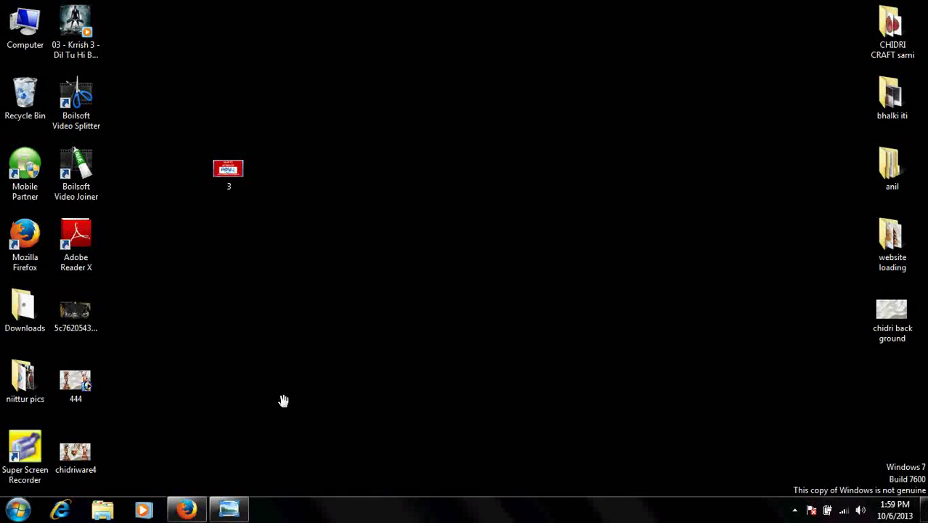
Restore Firefox, search Google for 'magento connect', and open the Magento Connect marketplace result
{"action": "left_click", "coordinate": [189, 506]}
{"action": "type", "text": "magen"}
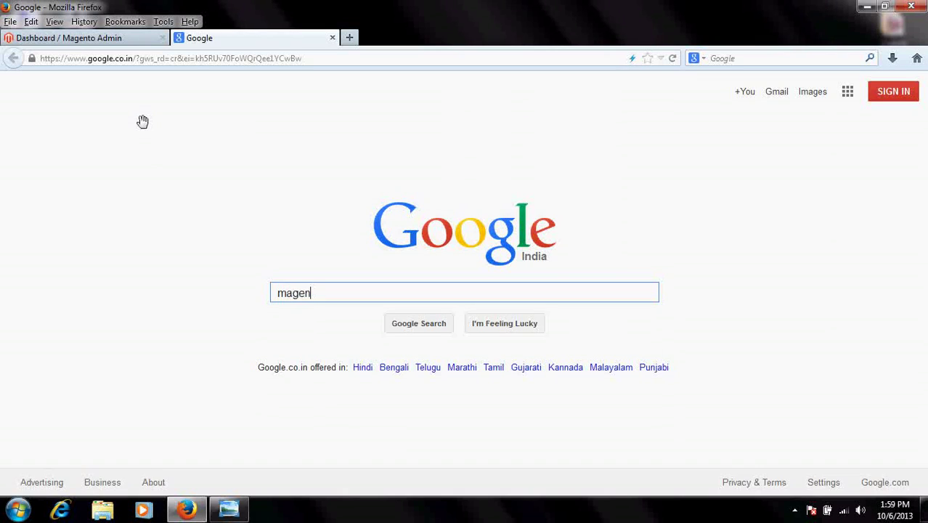
{"action": "type", "text": "to c"}
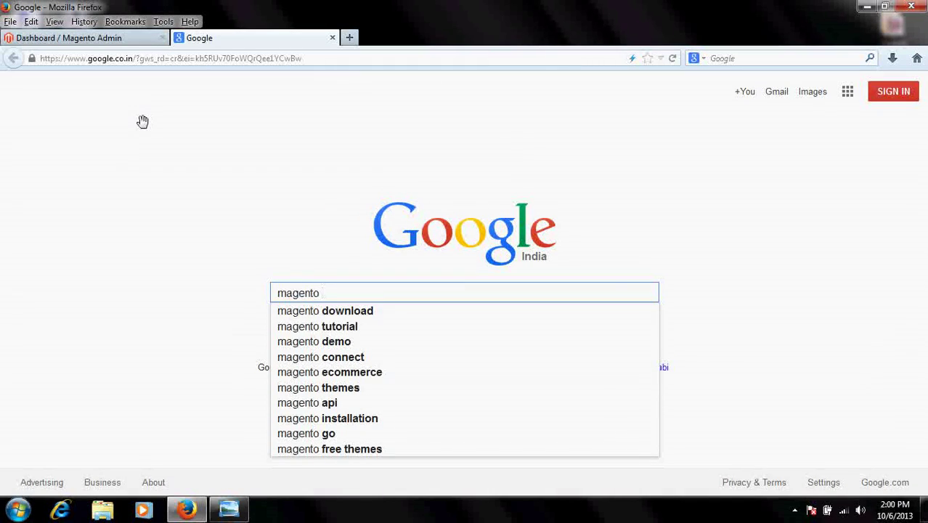
{"action": "type", "text": "onn"}
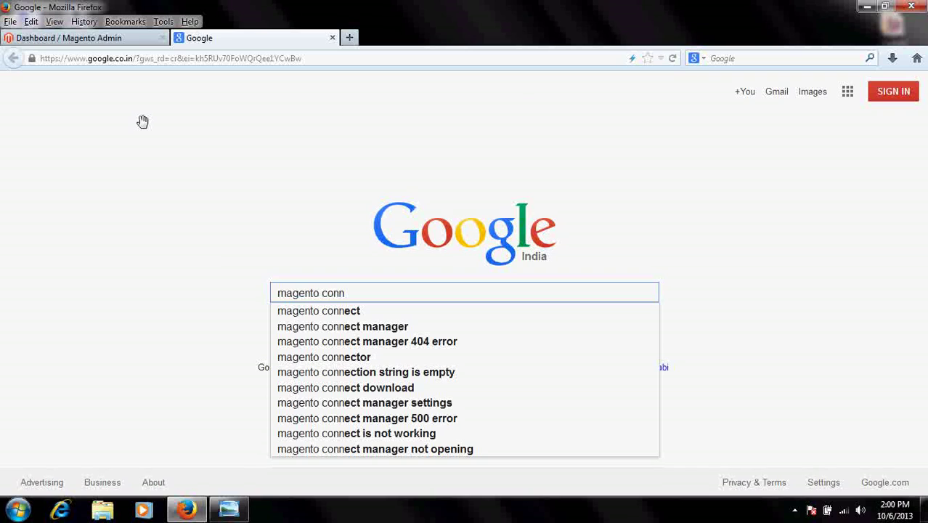
{"action": "type", "text": "ec"}
{"action": "left_click", "coordinate": [348, 310]}
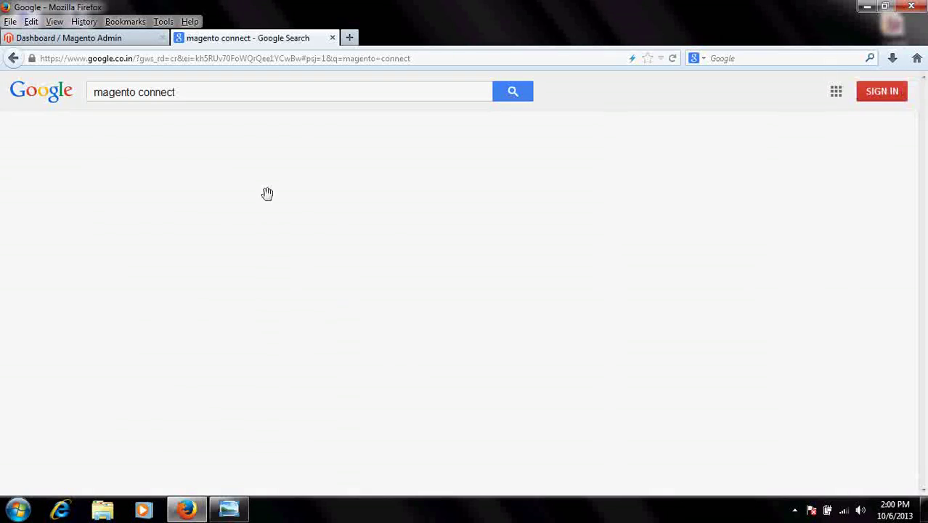
{"action": "left_click", "coordinate": [232, 196]}
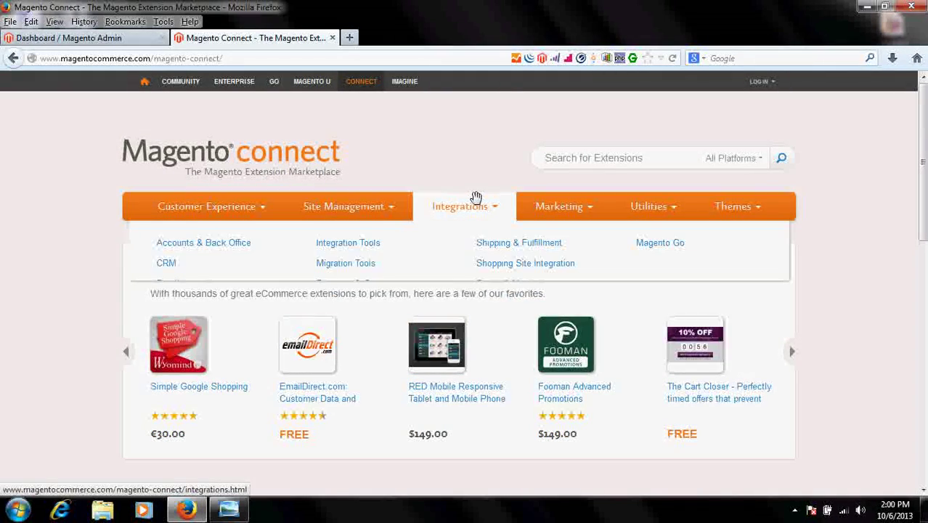
{"action": "mouse_move", "coordinate": [464, 206]}
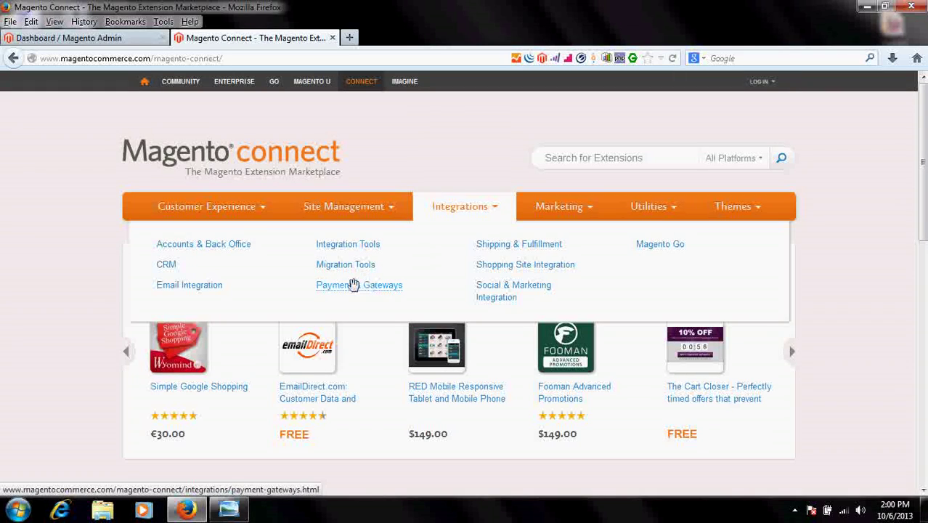
Search the Payment Gateways category for 'payu' and open the PayU-payment-gateway extension page
{"action": "left_click", "coordinate": [372, 284]}
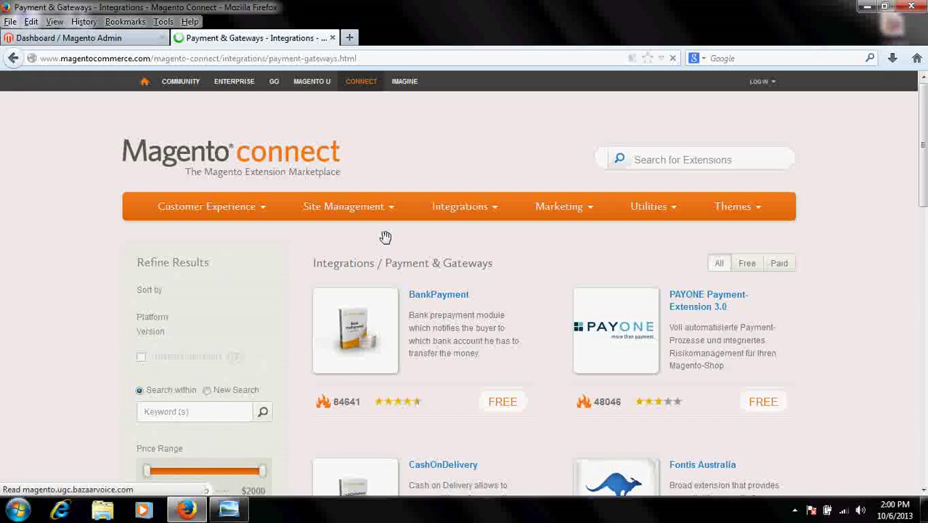
{"action": "scroll", "coordinate": [92, 299], "scroll_direction": "down", "scroll_amount": 2}
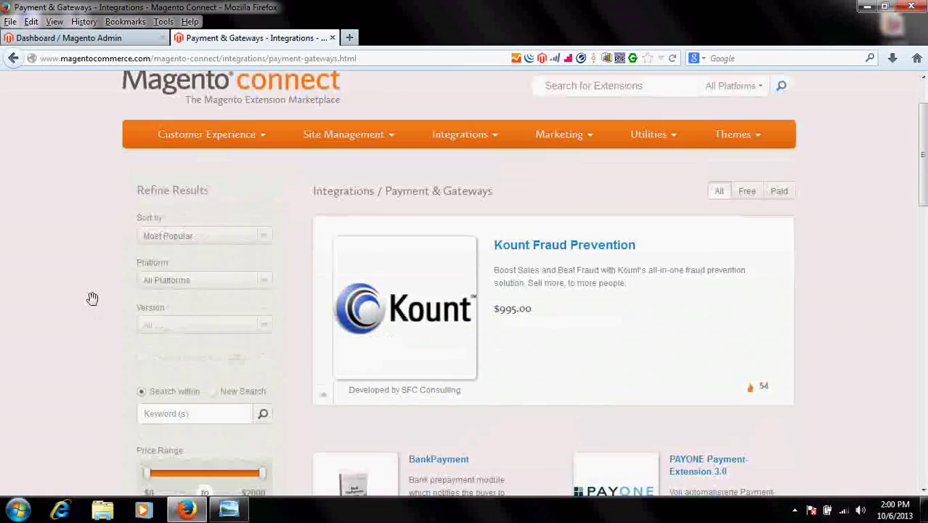
{"action": "scroll", "coordinate": [117, 312], "scroll_direction": "down", "scroll_amount": 2}
{"action": "left_click", "coordinate": [166, 333]}
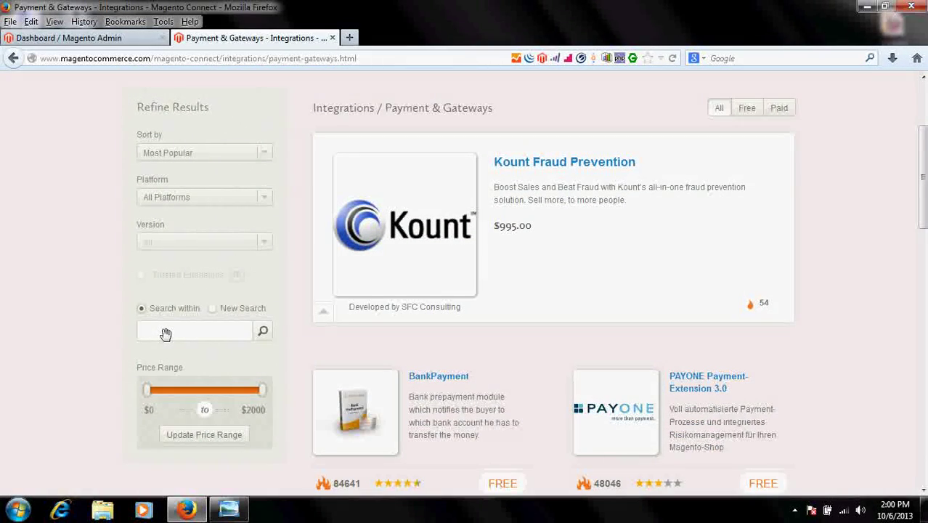
{"action": "type", "text": "payu"}
{"action": "left_click", "coordinate": [260, 330]}
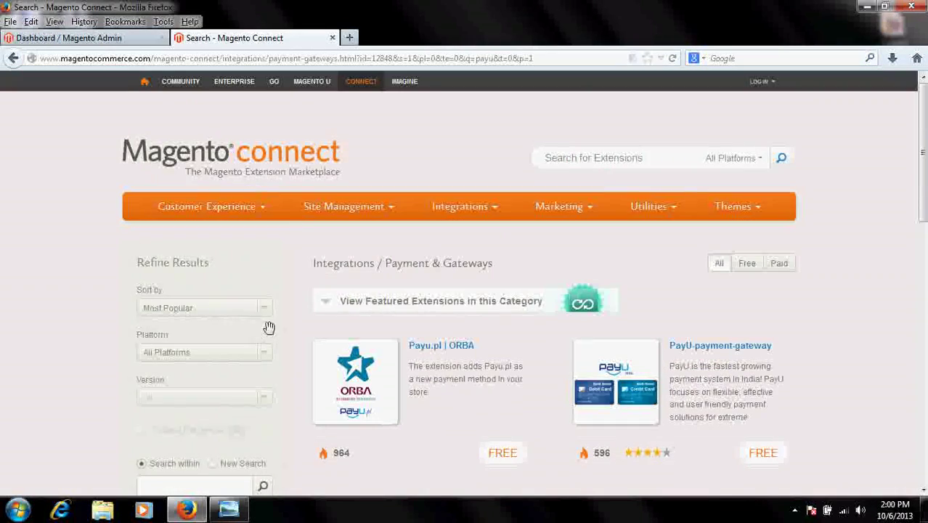
{"action": "scroll", "coordinate": [494, 303], "scroll_direction": "down", "scroll_amount": 2}
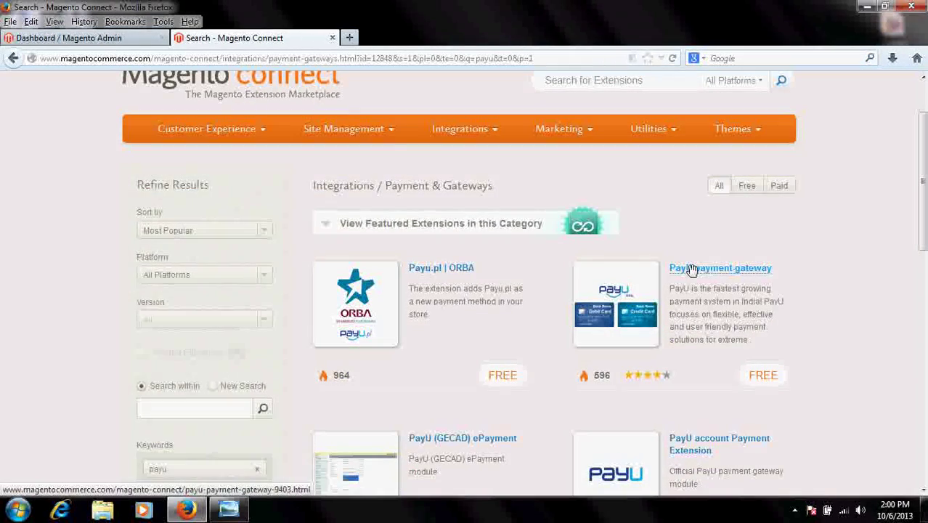
{"action": "left_click", "coordinate": [677, 269]}
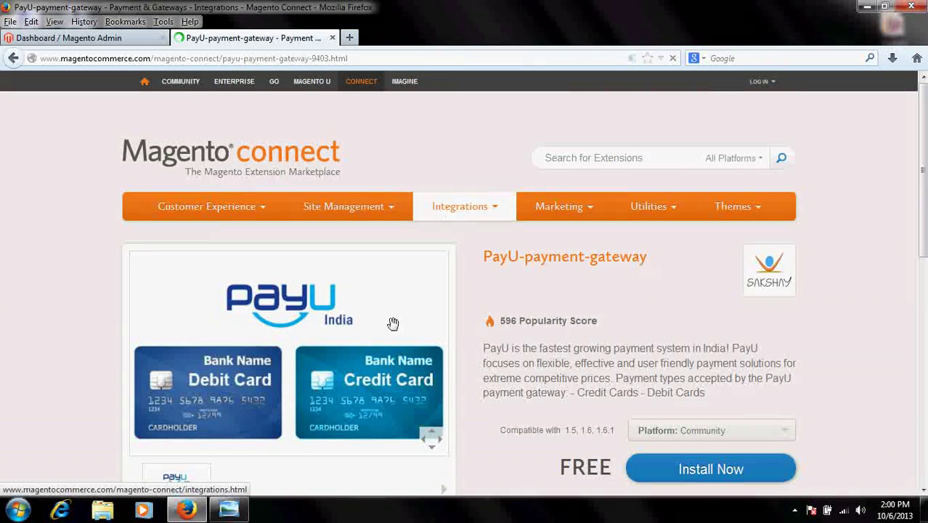
Start installing PayU-payment-gateway, bringing up the registration and login notice
{"action": "scroll", "coordinate": [304, 243], "scroll_direction": "down", "scroll_amount": 2}
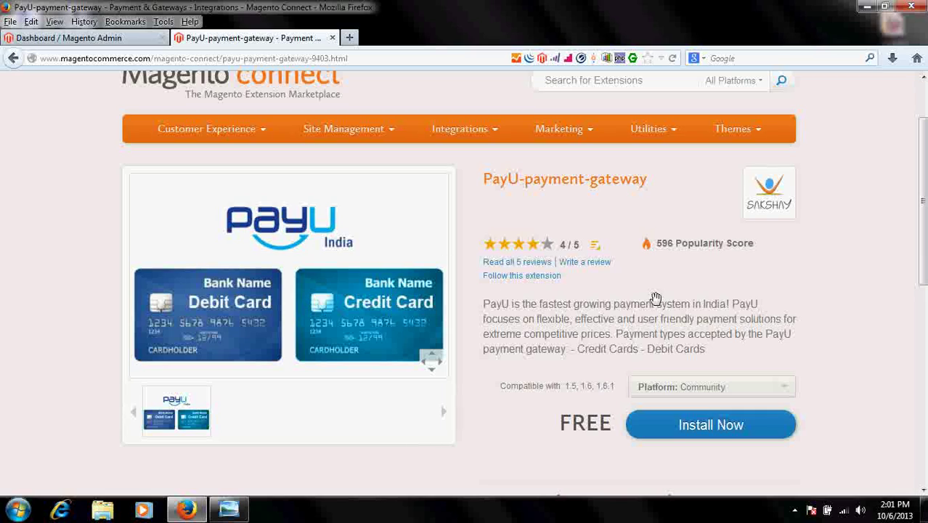
{"action": "left_click", "coordinate": [680, 425]}
{"action": "scroll", "coordinate": [710, 309], "scroll_direction": "down", "scroll_amount": 4}
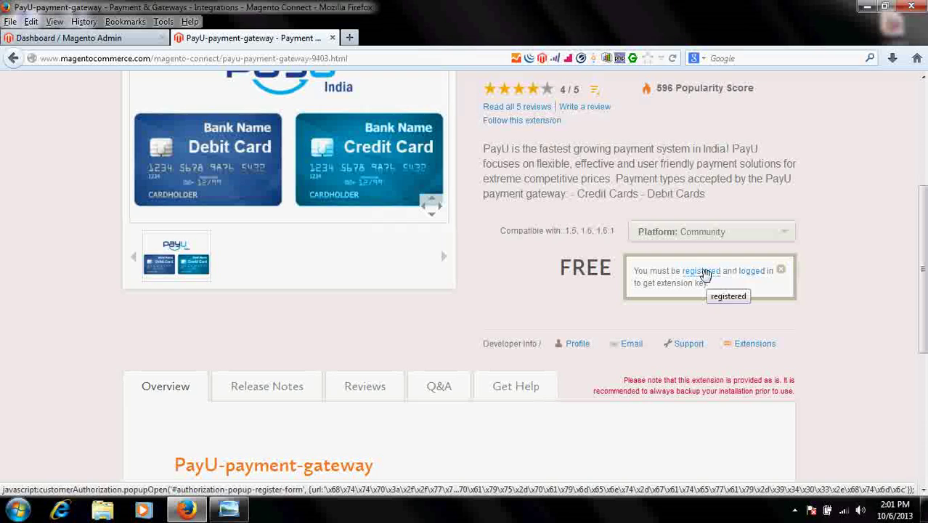
Skip registration and log in to Magento Connect with the saved email and pasted password
{"action": "left_click", "coordinate": [707, 271]}
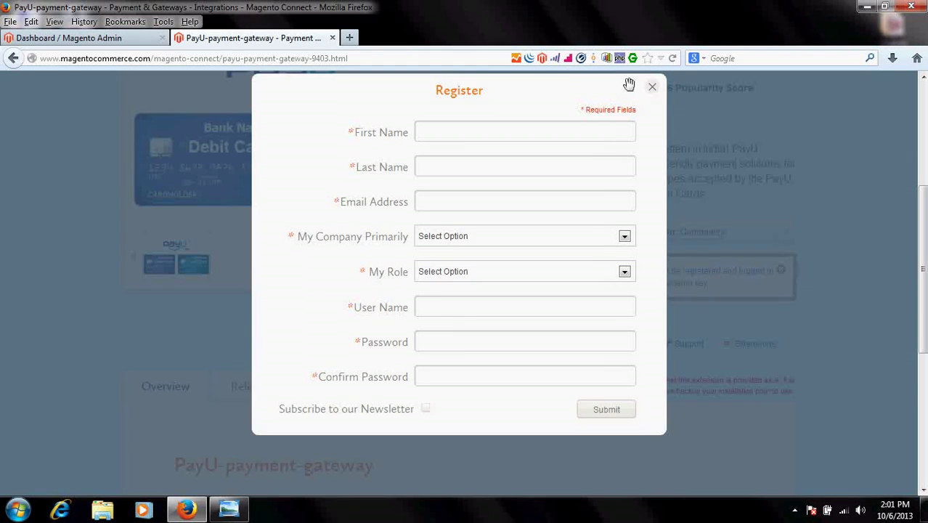
{"action": "left_click", "coordinate": [651, 87]}
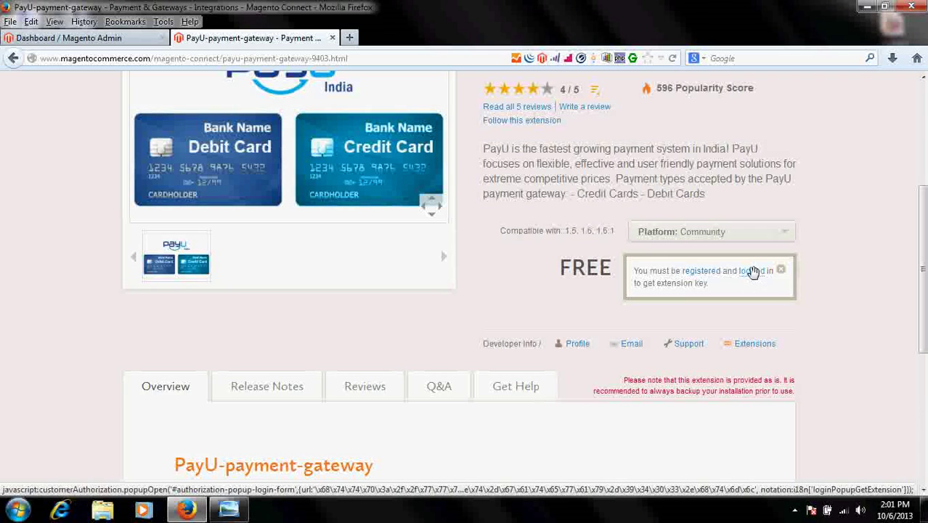
{"action": "left_click", "coordinate": [753, 272]}
{"action": "left_click", "coordinate": [450, 232]}
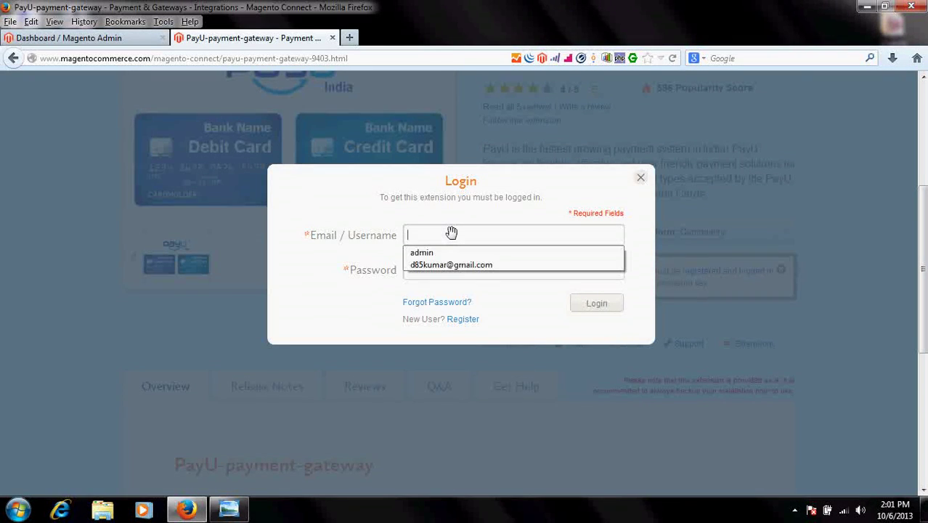
{"action": "left_click", "coordinate": [446, 264]}
{"action": "right_click", "coordinate": [481, 271]}
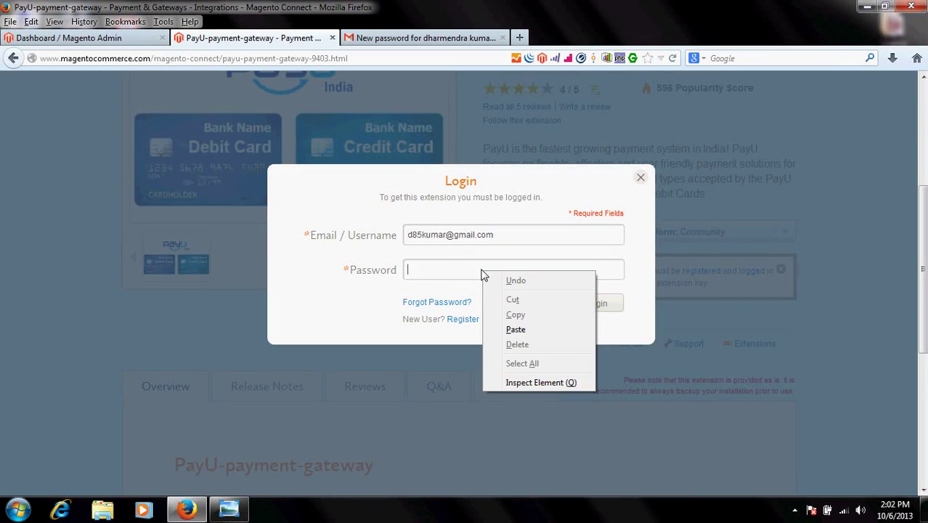
{"action": "left_click", "coordinate": [514, 331]}
{"action": "left_click", "coordinate": [594, 305]}
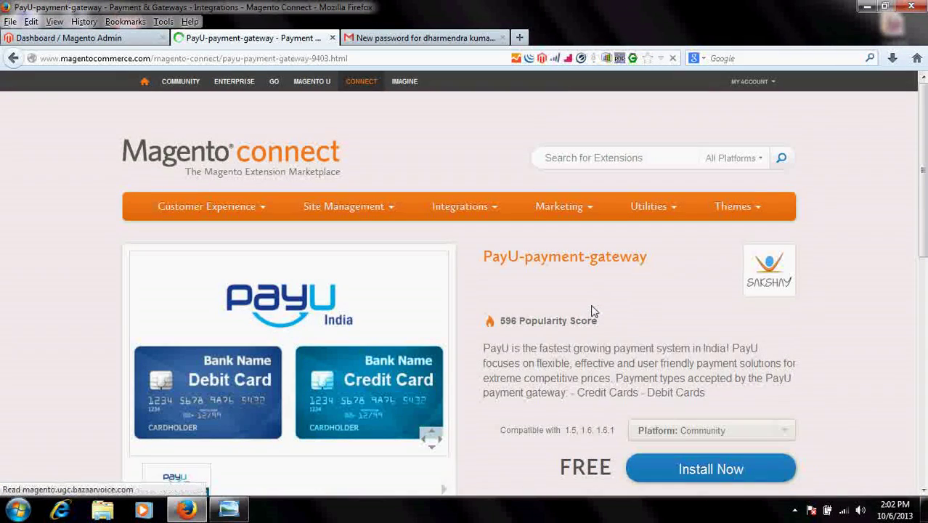
Generate and copy the PayU-payment-gateway extension key, then switch back to the Magento admin tab
{"action": "scroll", "coordinate": [610, 334], "scroll_direction": "down", "scroll_amount": 3}
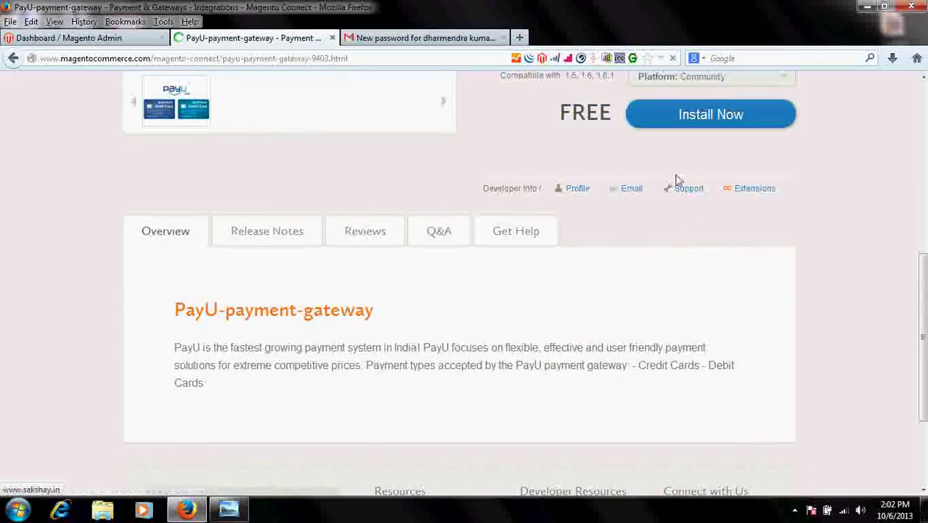
{"action": "scroll", "coordinate": [641, 301], "scroll_direction": "up", "scroll_amount": 1}
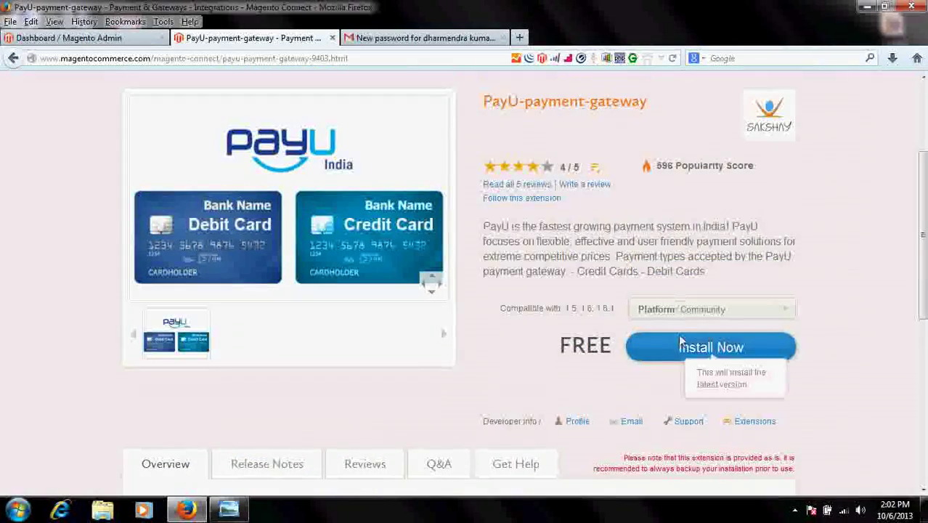
{"action": "left_click", "coordinate": [686, 349]}
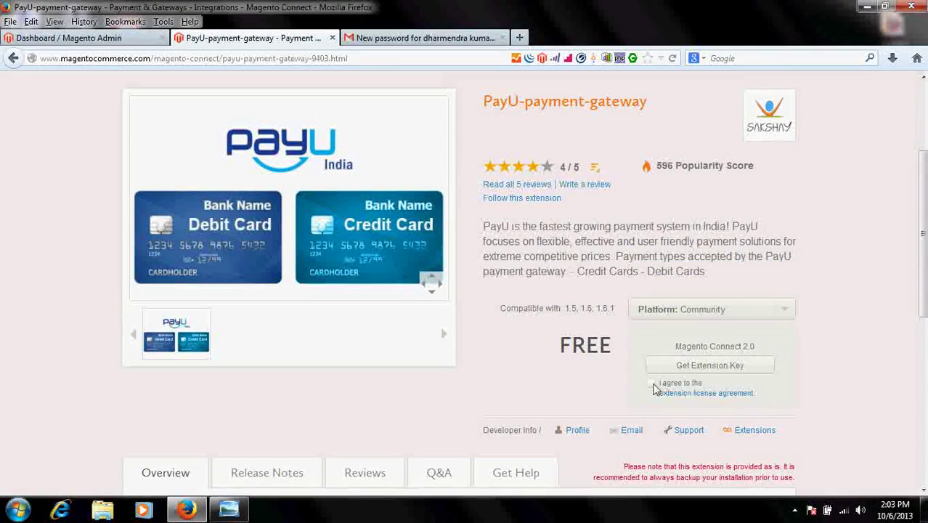
{"action": "left_click", "coordinate": [709, 367]}
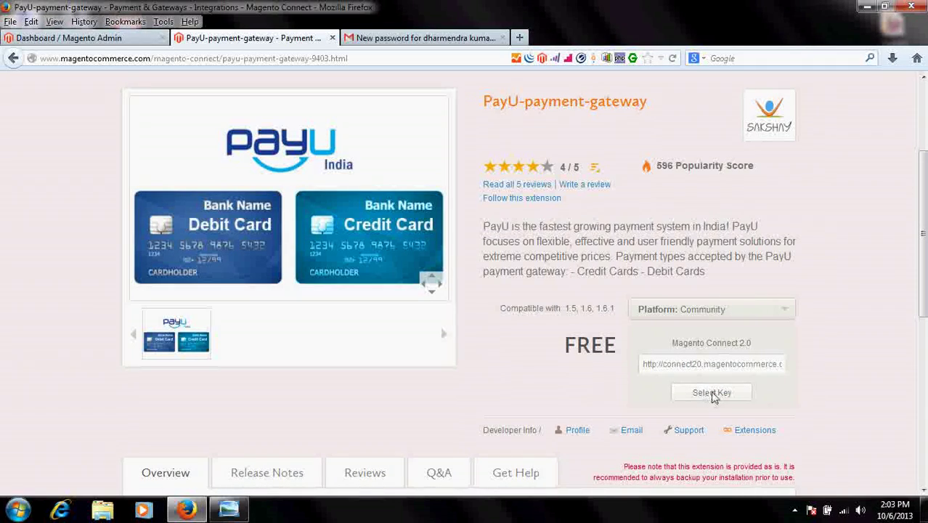
{"action": "left_click", "coordinate": [711, 393]}
{"action": "right_click", "coordinate": [718, 370]}
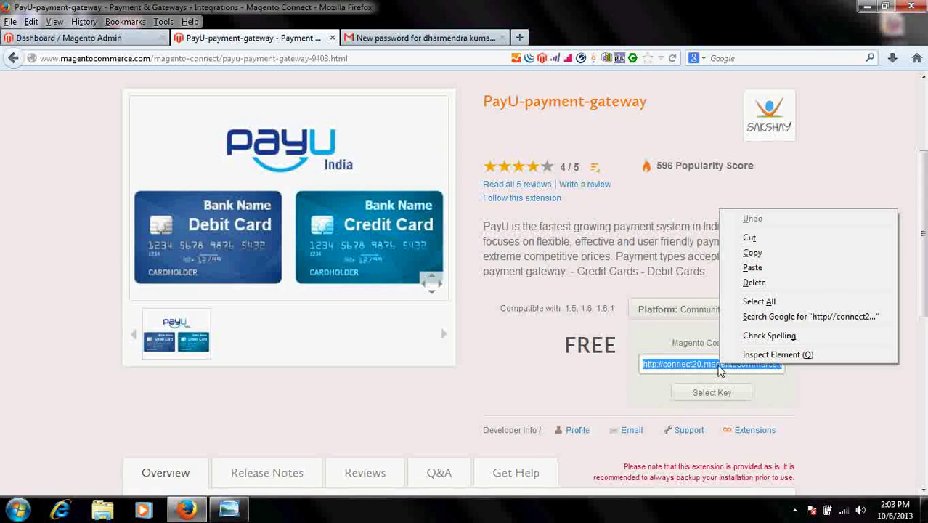
{"action": "left_click", "coordinate": [757, 258]}
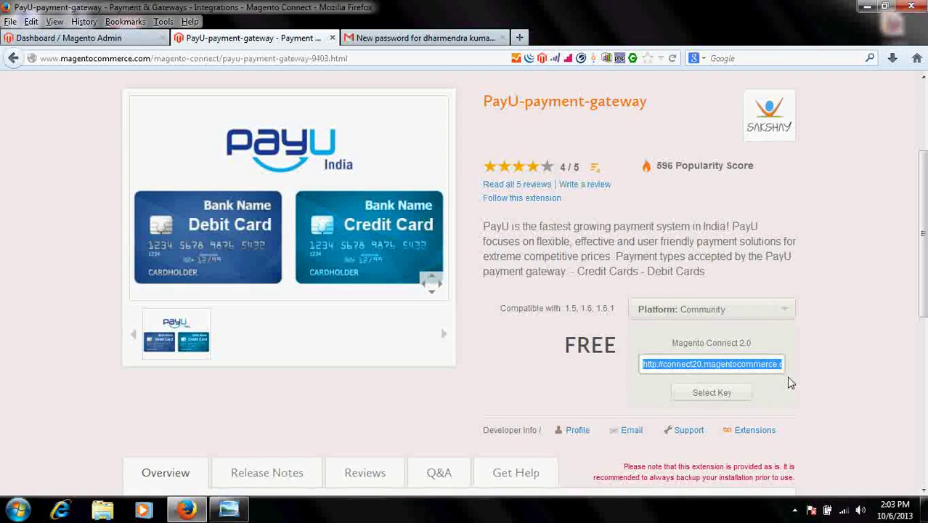
{"action": "left_click", "coordinate": [117, 38]}
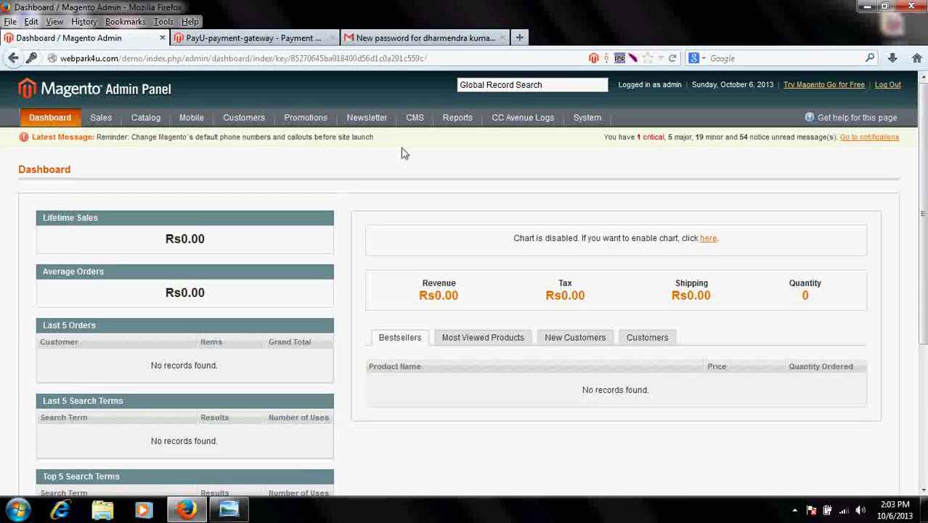
{"action": "mouse_move", "coordinate": [587, 117]}
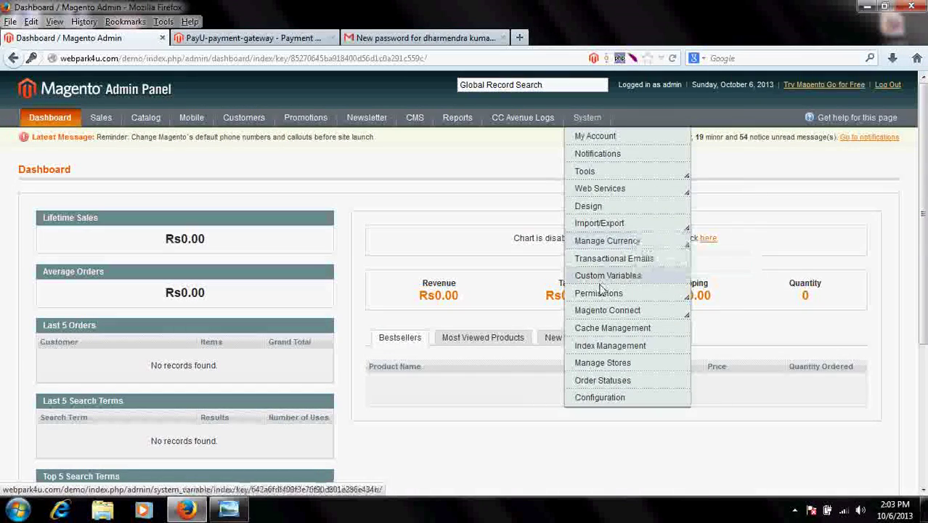
{"action": "mouse_move", "coordinate": [607, 310]}
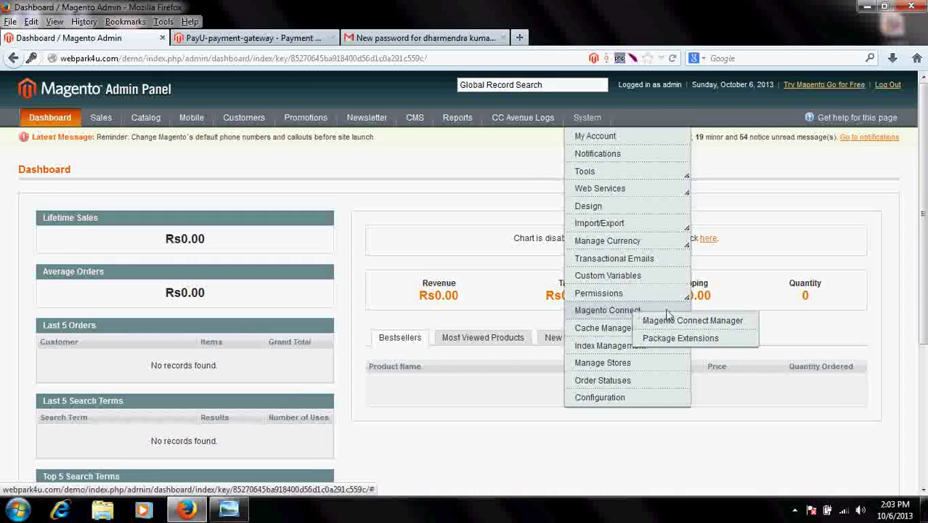
Log in to Magento Connect Manager with the saved administrator username and password
{"action": "left_click", "coordinate": [735, 327]}
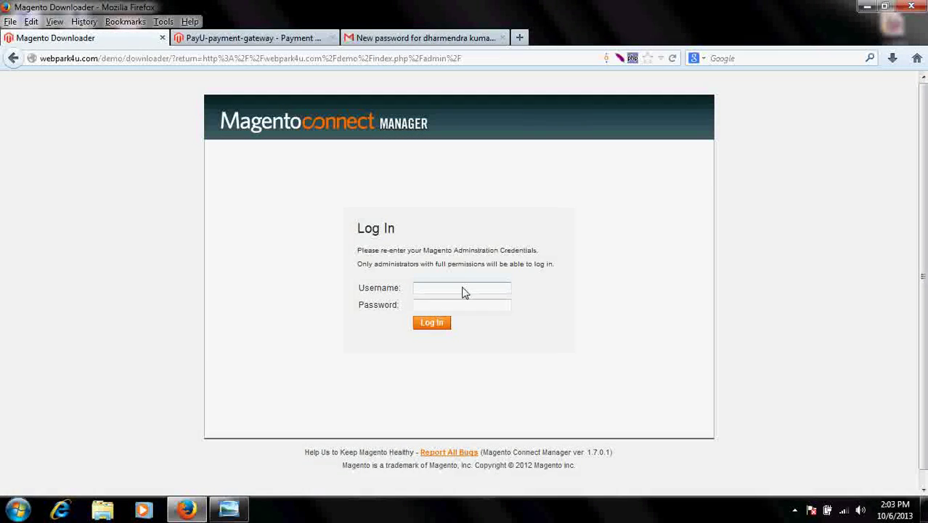
{"action": "left_click", "coordinate": [465, 290]}
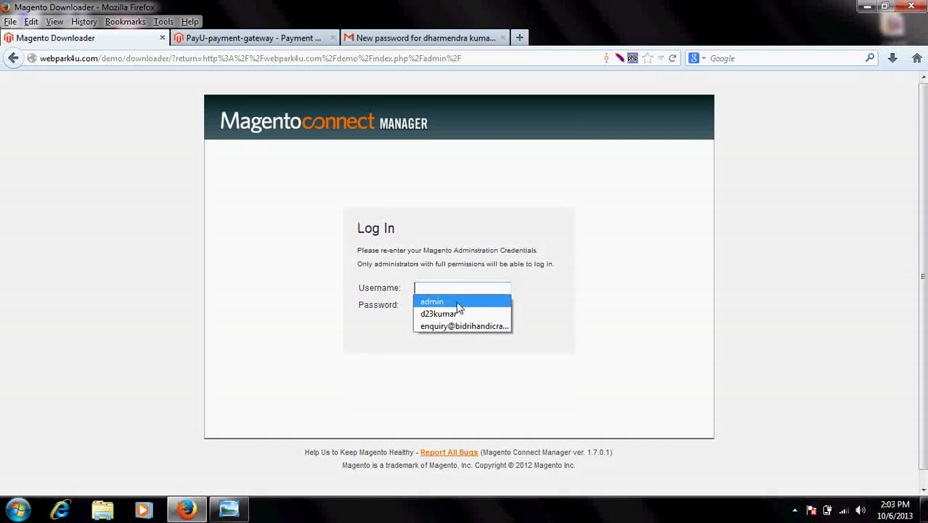
{"action": "left_click", "coordinate": [457, 304]}
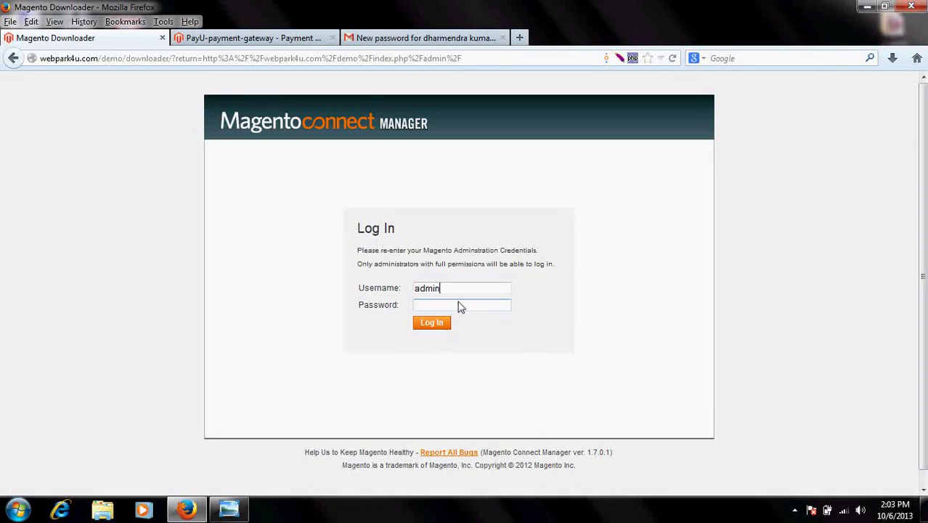
{"action": "left_click", "coordinate": [489, 303]}
{"action": "left_click", "coordinate": [438, 323]}
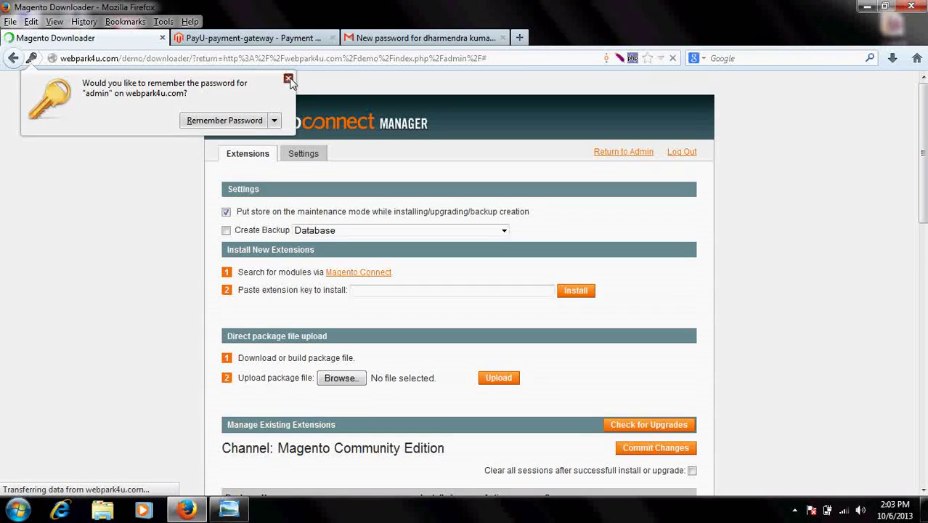
{"action": "left_click", "coordinate": [289, 81]}
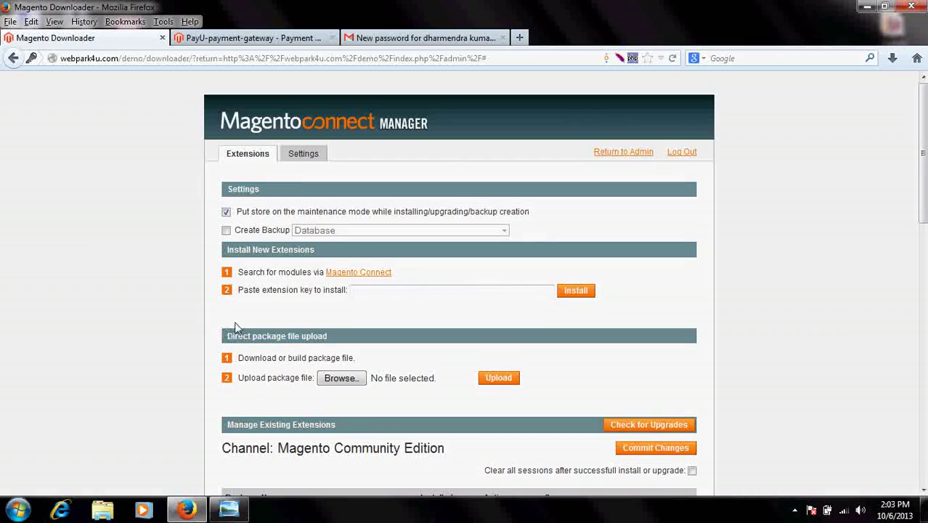
Paste the PayU extension key, install payu_payment 2.0.4, and refresh the Extensions page
{"action": "scroll", "coordinate": [233, 263], "scroll_direction": "down", "scroll_amount": 2}
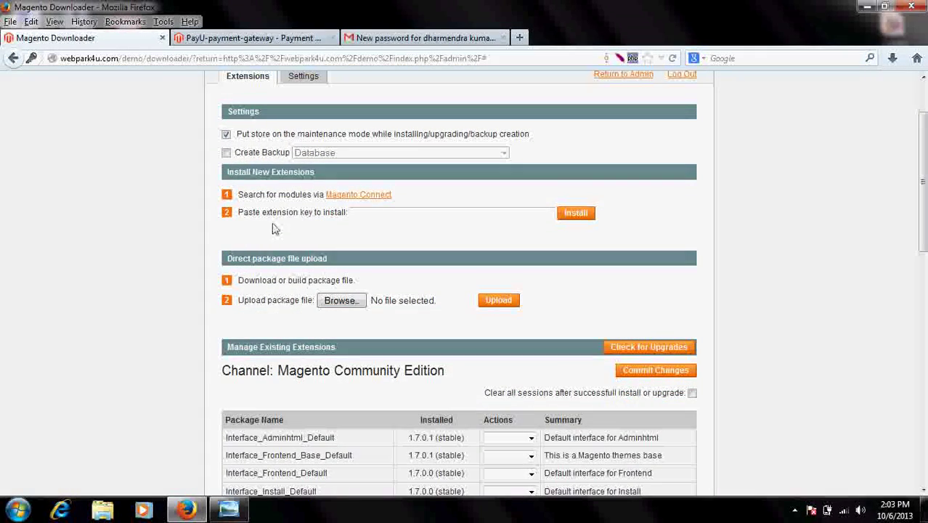
{"action": "left_click", "coordinate": [247, 38]}
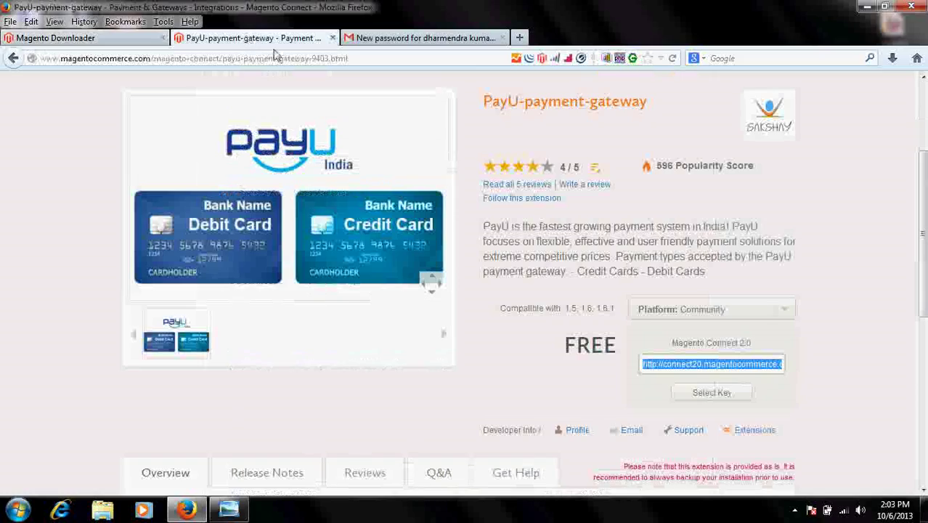
{"action": "left_click", "coordinate": [108, 38]}
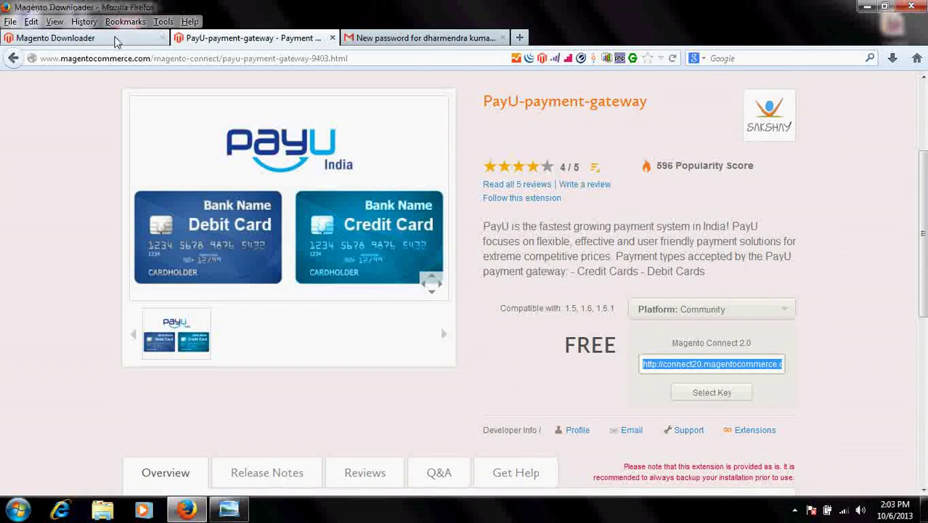
{"action": "left_click", "coordinate": [405, 216]}
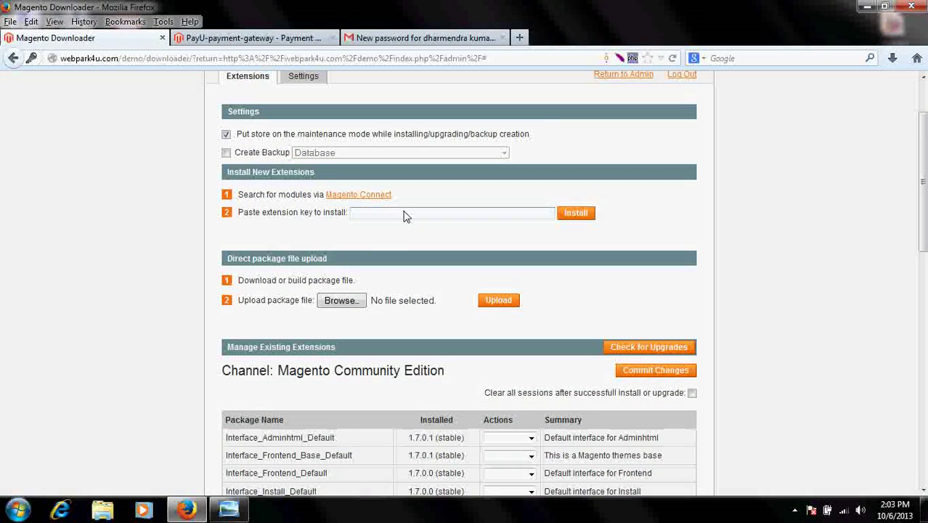
{"action": "right_click", "coordinate": [406, 216]}
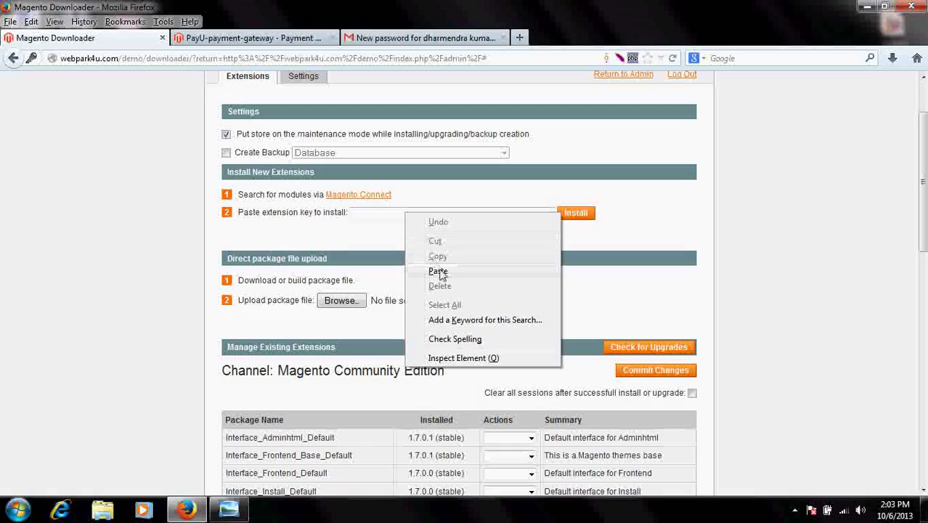
{"action": "left_click", "coordinate": [440, 270]}
{"action": "left_click", "coordinate": [576, 214]}
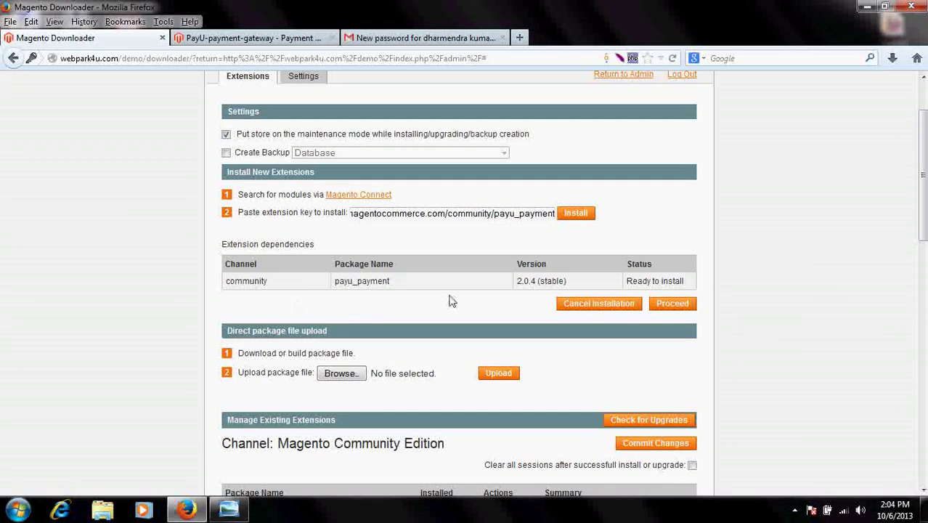
{"action": "left_click", "coordinate": [672, 303]}
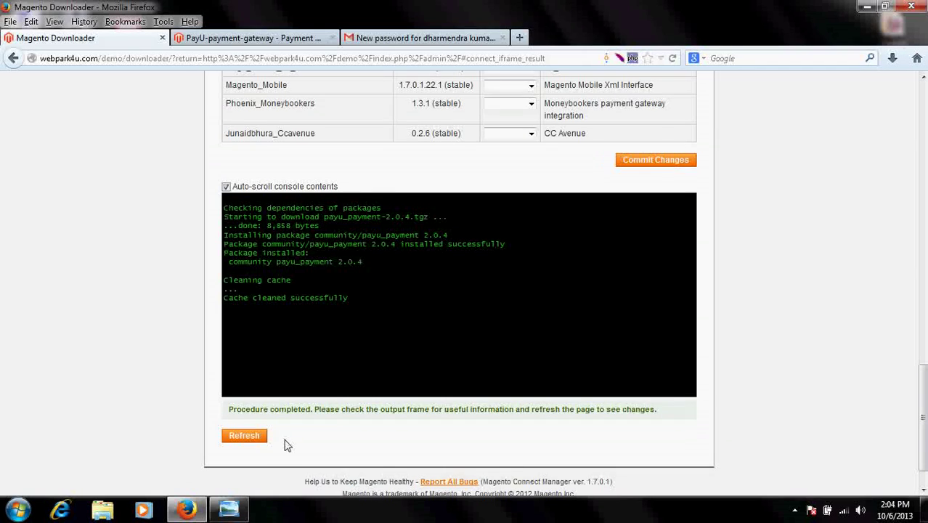
{"action": "left_click", "coordinate": [244, 437]}
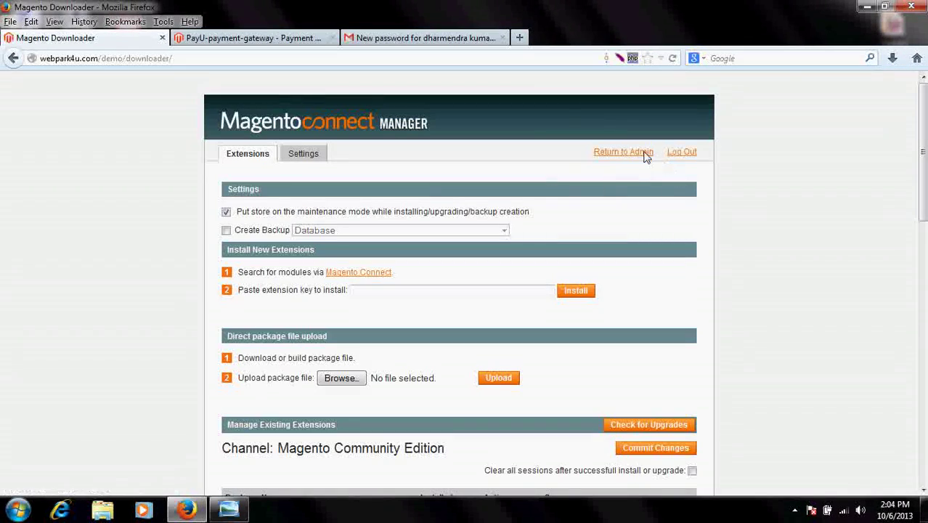
Return to the admin panel and open System > Configuration
{"action": "left_click", "coordinate": [644, 154]}
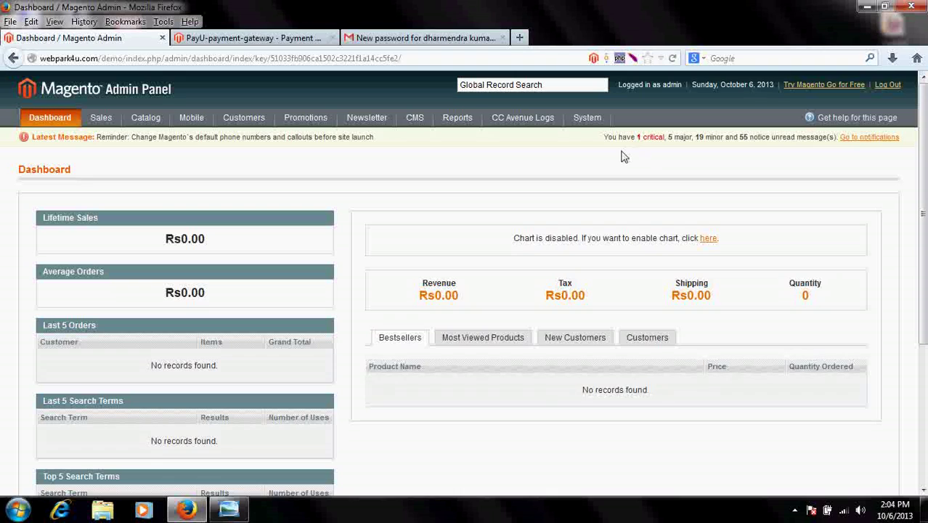
{"action": "mouse_move", "coordinate": [587, 118]}
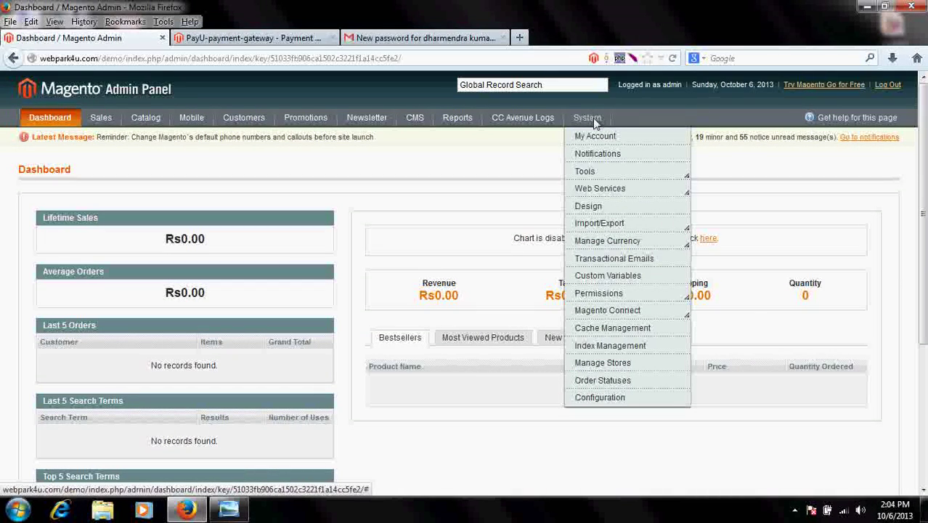
{"action": "left_click", "coordinate": [594, 402]}
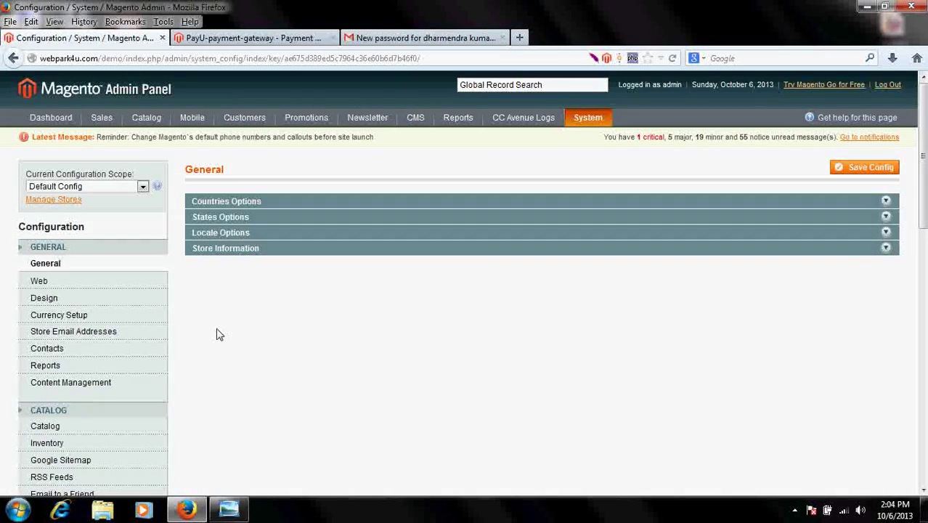
Open Sales > Payment Methods and scroll down to the PayuCheckout settings
{"action": "scroll", "coordinate": [125, 330], "scroll_direction": "down", "scroll_amount": 5}
{"action": "scroll", "coordinate": [98, 350], "scroll_direction": "down", "scroll_amount": 2}
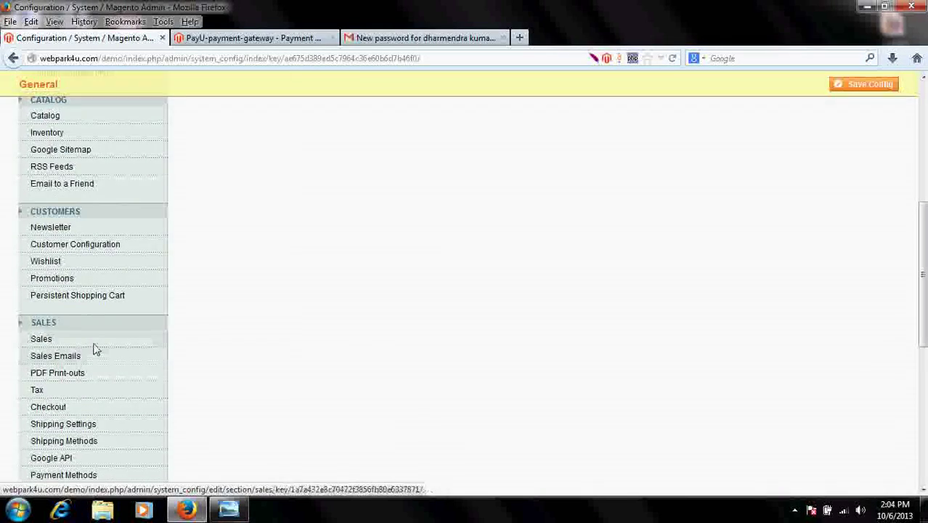
{"action": "scroll", "coordinate": [93, 347], "scroll_direction": "down", "scroll_amount": 2}
{"action": "scroll", "coordinate": [93, 346], "scroll_direction": "down", "scroll_amount": 5}
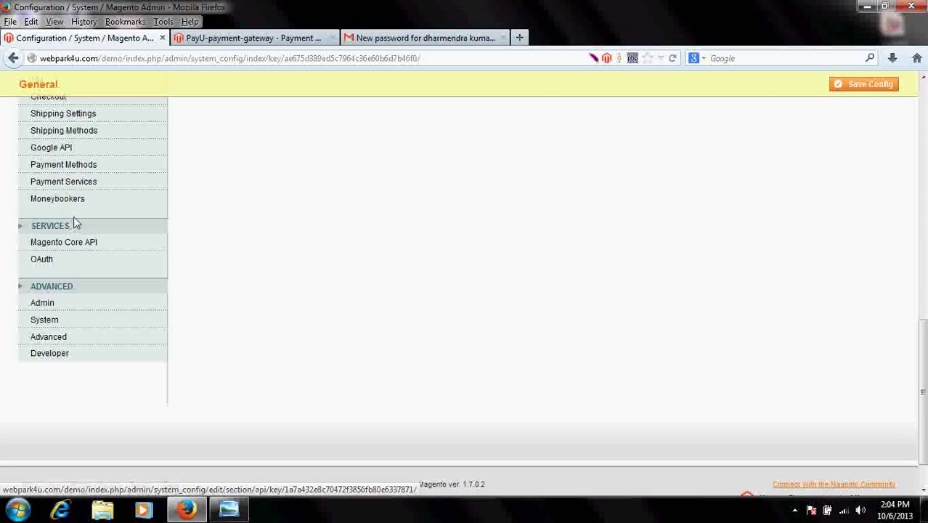
{"action": "left_click", "coordinate": [72, 170]}
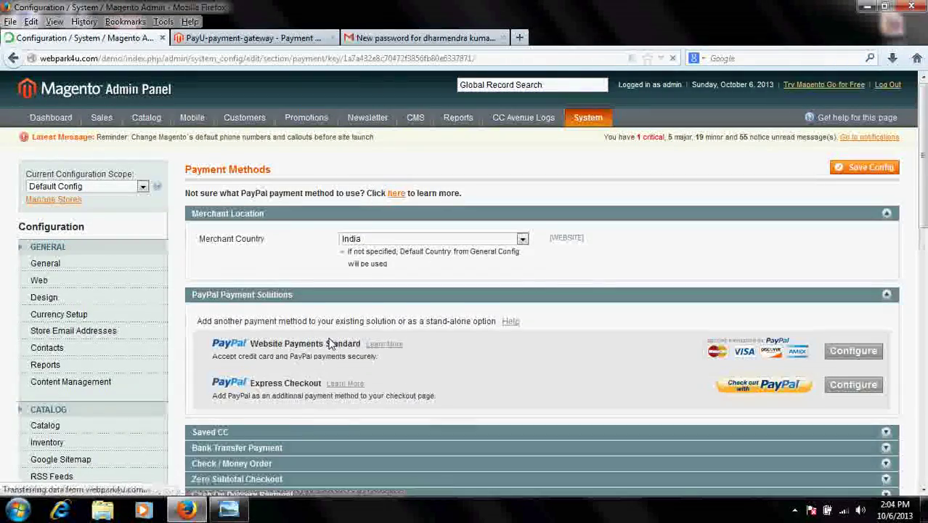
{"action": "scroll", "coordinate": [329, 339], "scroll_direction": "down", "scroll_amount": 4}
{"action": "scroll", "coordinate": [323, 326], "scroll_direction": "down", "scroll_amount": 1}
{"action": "scroll", "coordinate": [312, 305], "scroll_direction": "down", "scroll_amount": 1}
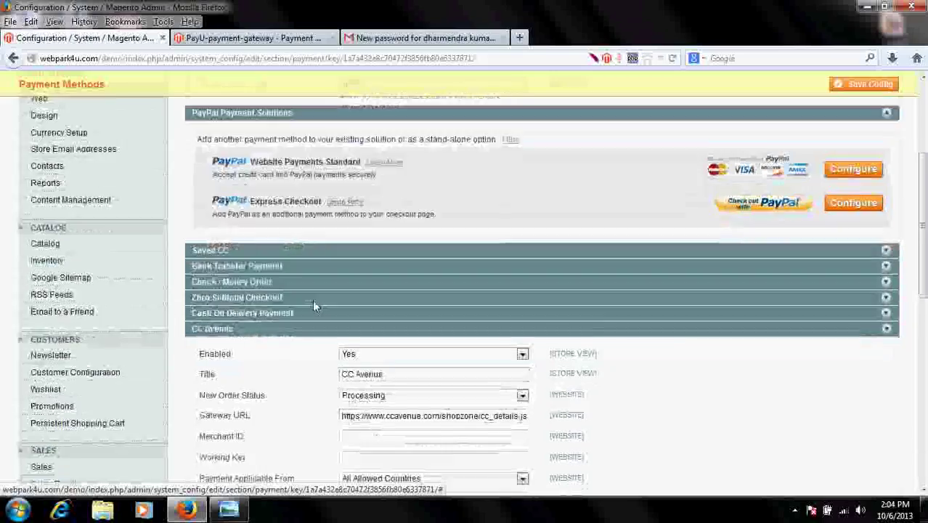
{"action": "scroll", "coordinate": [314, 305], "scroll_direction": "down", "scroll_amount": 2}
{"action": "scroll", "coordinate": [252, 269], "scroll_direction": "down", "scroll_amount": 4}
{"action": "scroll", "coordinate": [247, 264], "scroll_direction": "down", "scroll_amount": 6}
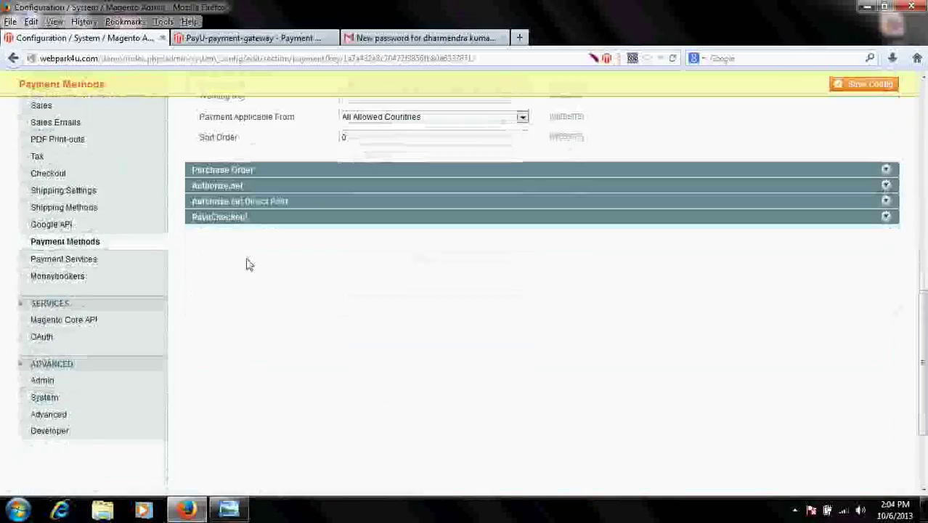
Expand the PayuCheckout settings and set Enabled to Yes
{"action": "left_click", "coordinate": [234, 221]}
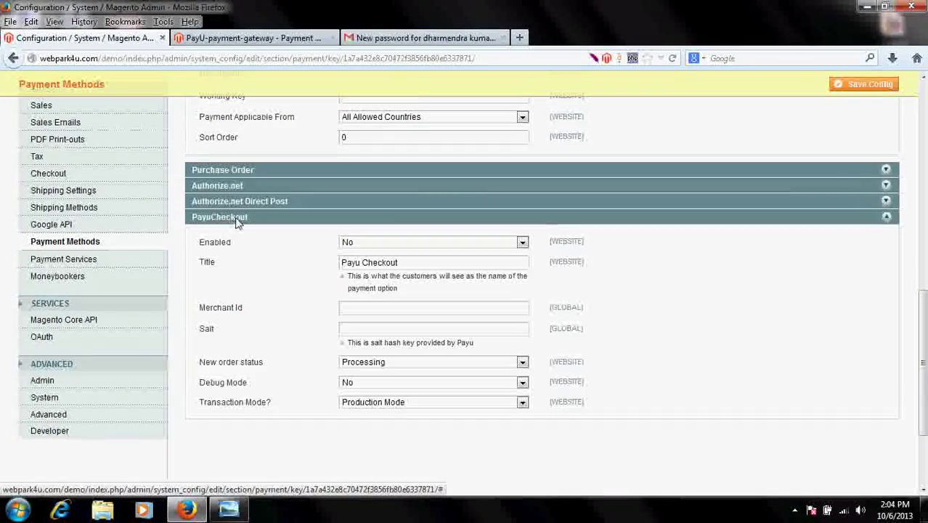
{"action": "scroll", "coordinate": [260, 271], "scroll_direction": "down", "scroll_amount": 3}
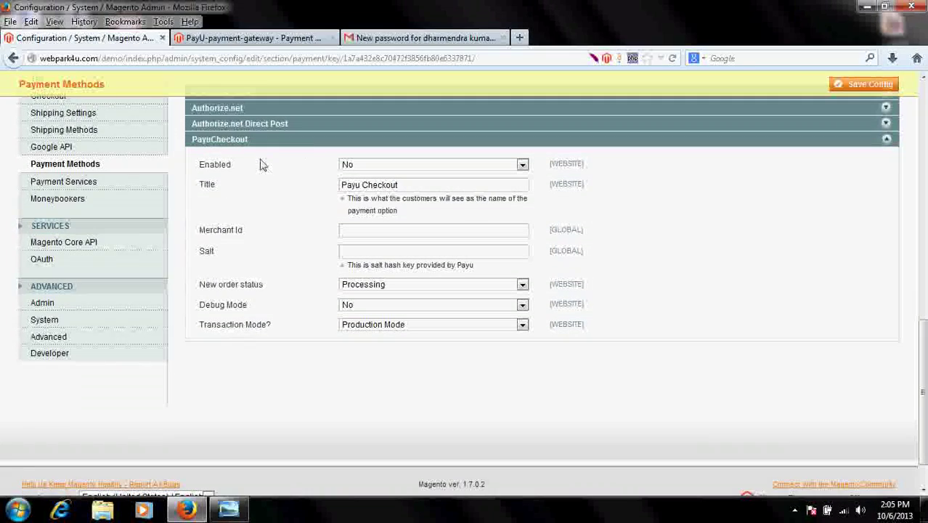
{"action": "left_click", "coordinate": [522, 167]}
{"action": "left_click", "coordinate": [452, 177]}
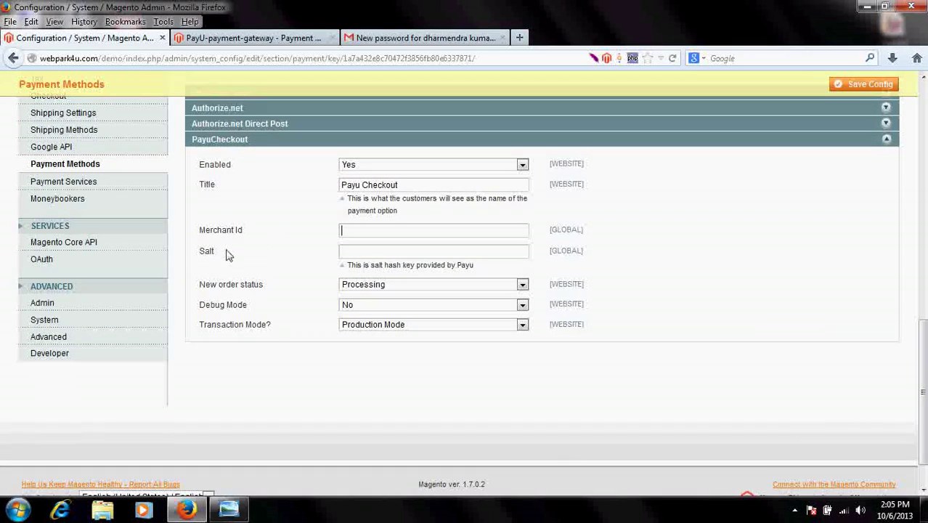
Check the Merchant Id and Salt fields and keep Transaction Mode on Production Mode
{"action": "key", "text": "Tab"}
{"action": "left_click", "coordinate": [361, 252]}
{"action": "left_click", "coordinate": [376, 232]}
{"action": "left_click", "coordinate": [372, 252]}
{"action": "left_click", "coordinate": [375, 237]}
{"action": "left_click", "coordinate": [371, 251]}
{"action": "left_click", "coordinate": [367, 231]}
{"action": "key", "text": "Tab"}
{"action": "left_click", "coordinate": [372, 325]}
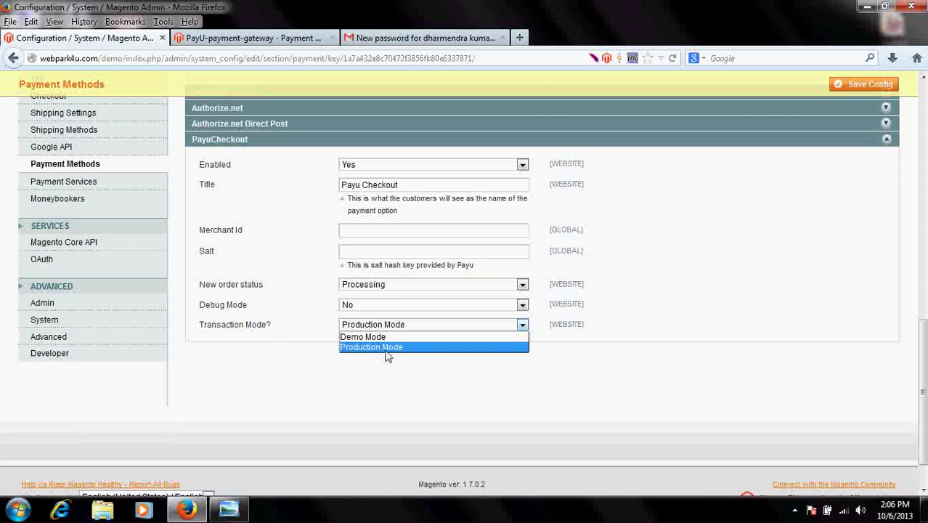
{"action": "left_click", "coordinate": [402, 349]}
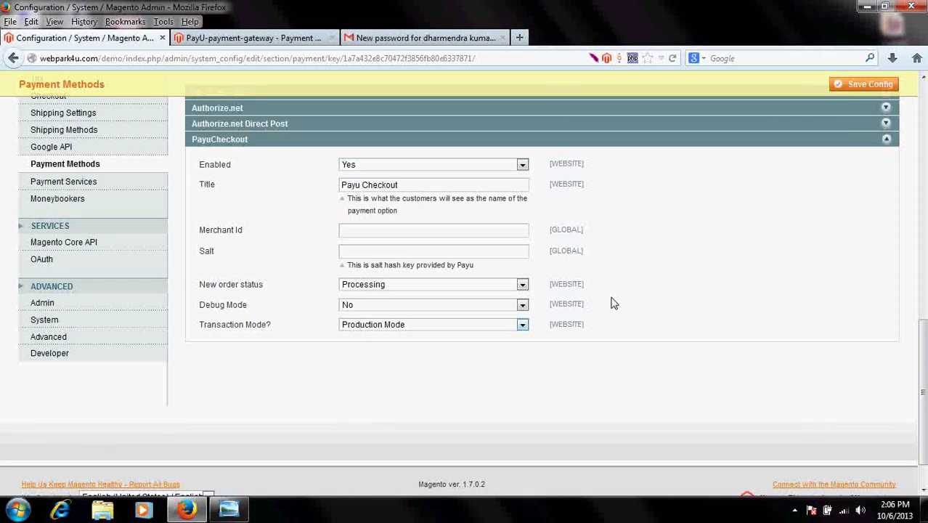
Save the payment configuration with the PayuCheckout settings via Save Config
{"action": "left_click", "coordinate": [856, 90]}
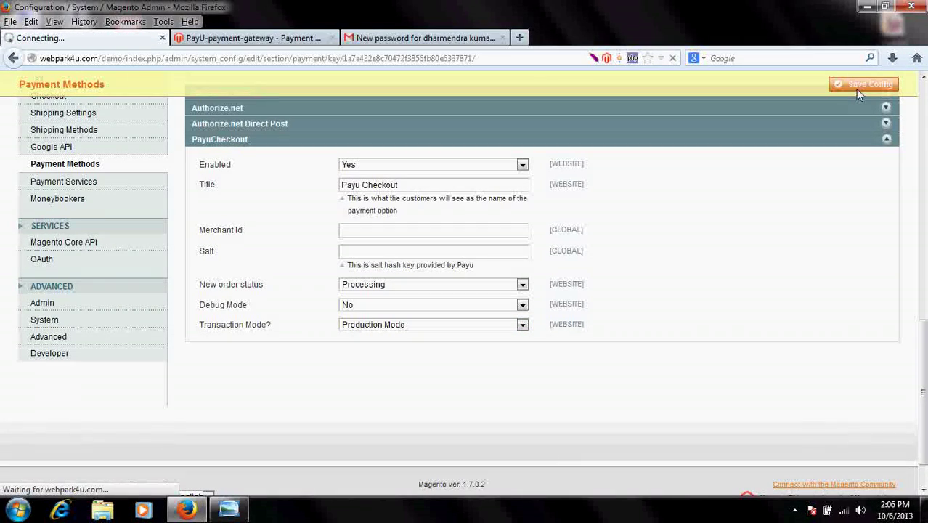